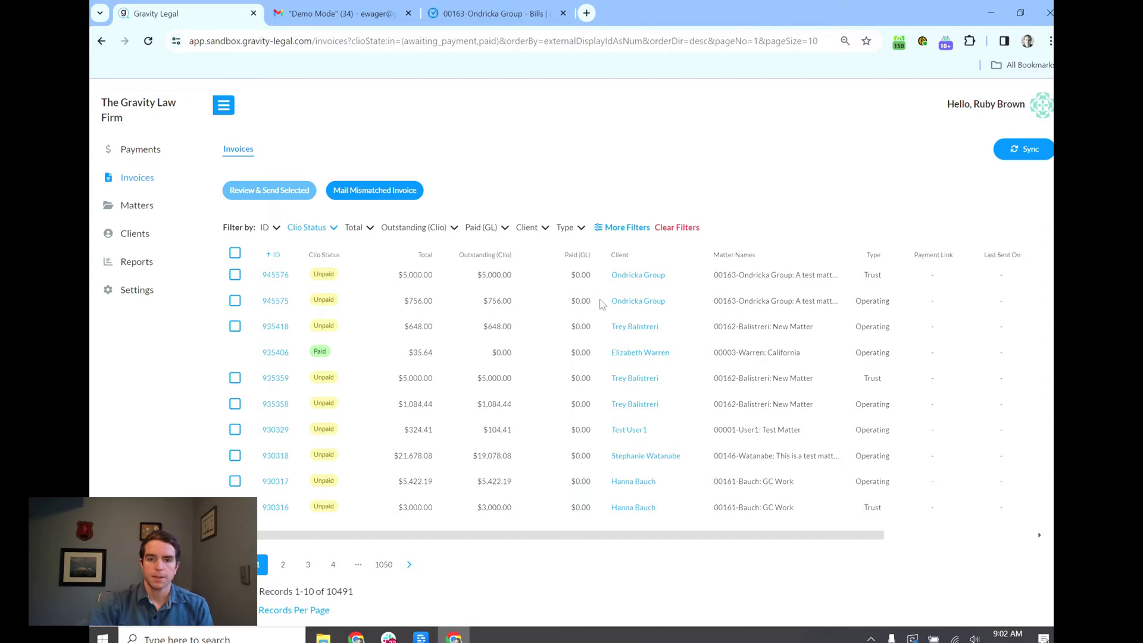
# Step: Select trust request 945576 and invoice 945575, then review and send their email to Ondricka Group
pyautogui.click(235, 274)
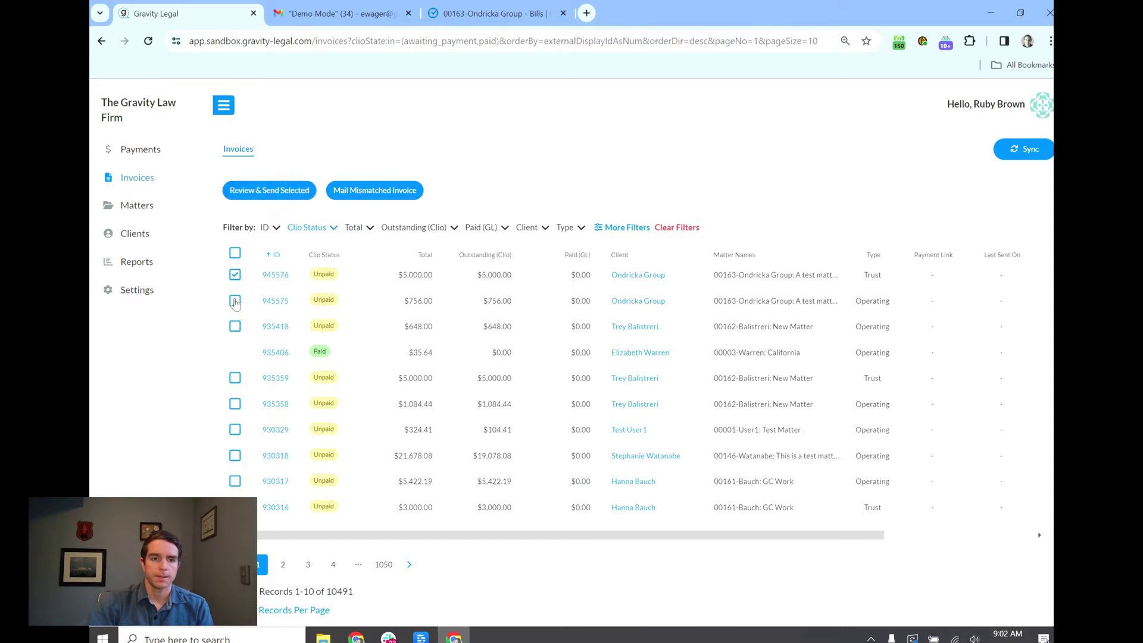
pyautogui.click(234, 301)
pyautogui.click(278, 191)
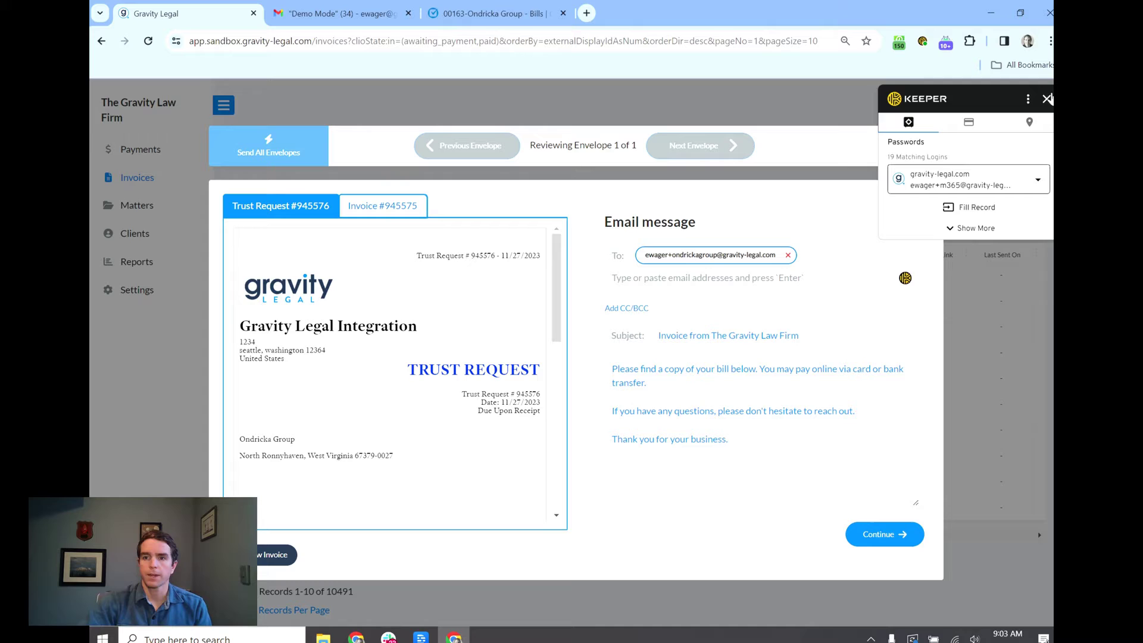
pyautogui.click(1046, 99)
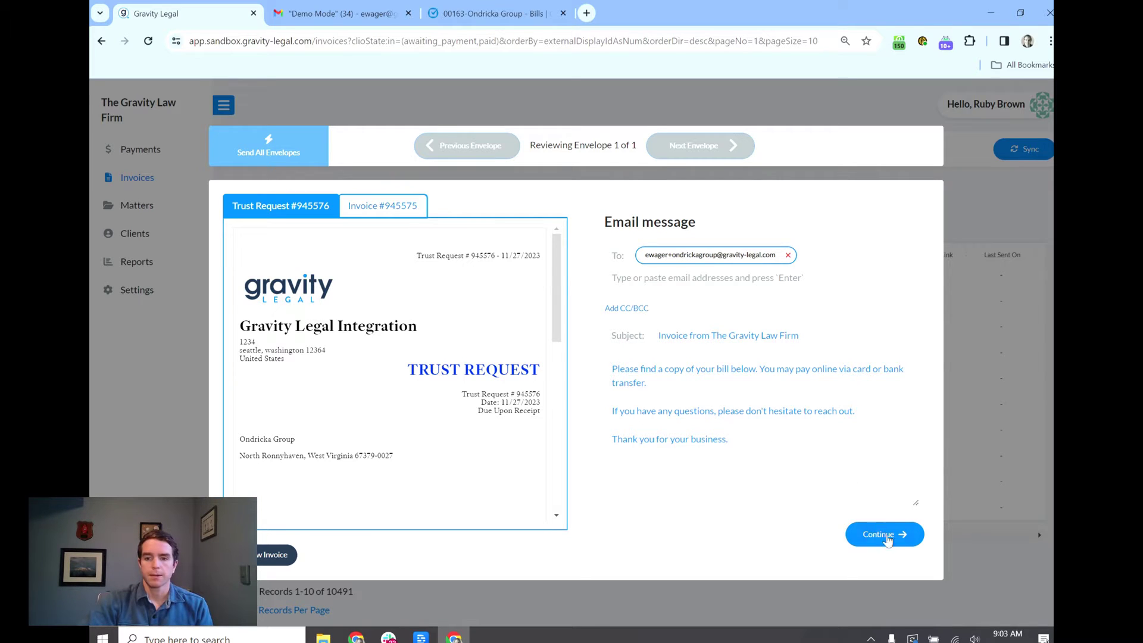
pyautogui.click(888, 537)
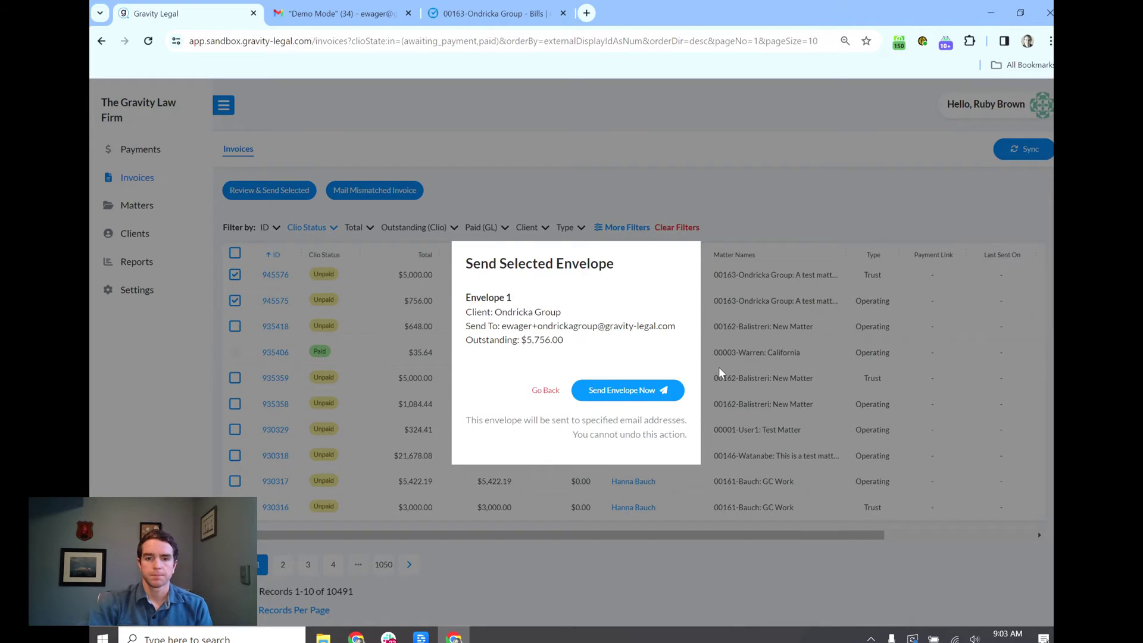
pyautogui.click(677, 390)
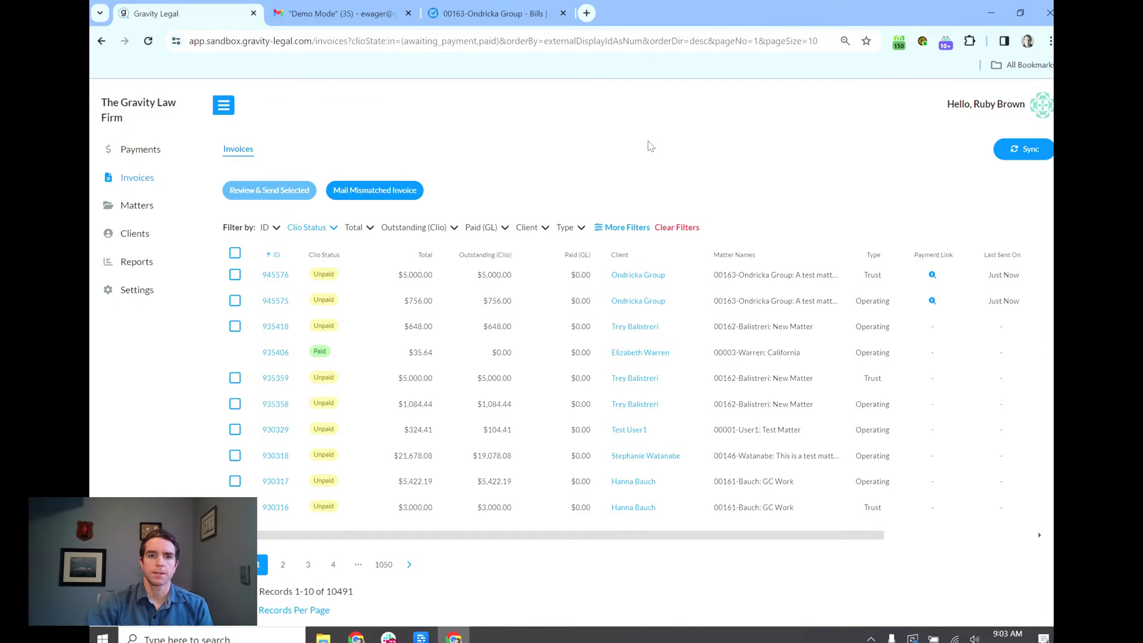
# Step: In Gmail, open The Gravity Law Firm's invoice email and choose Pay All for $5,756.00
pyautogui.click(336, 13)
pyautogui.click(443, 211)
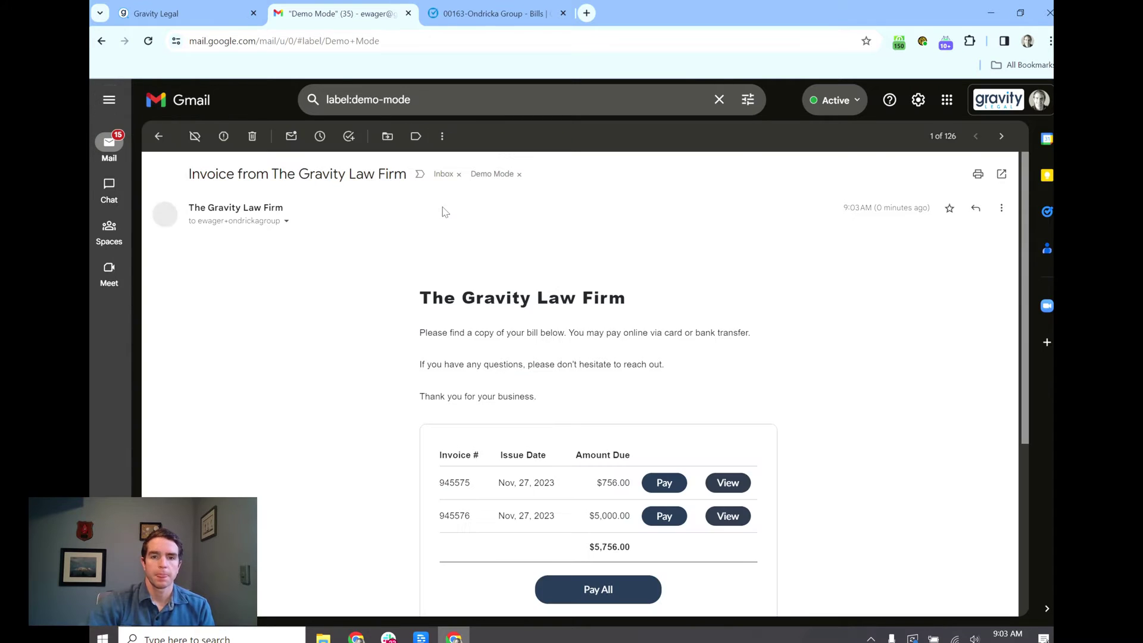
pyautogui.scroll(-2, 677, 319)
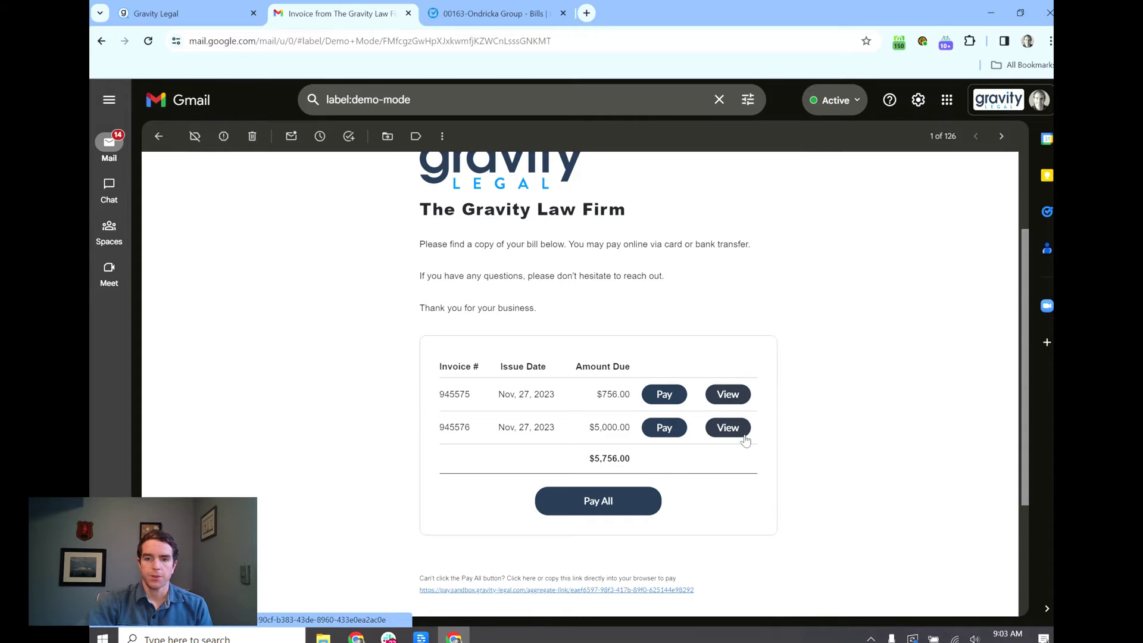
pyautogui.scroll(-1, 739, 439)
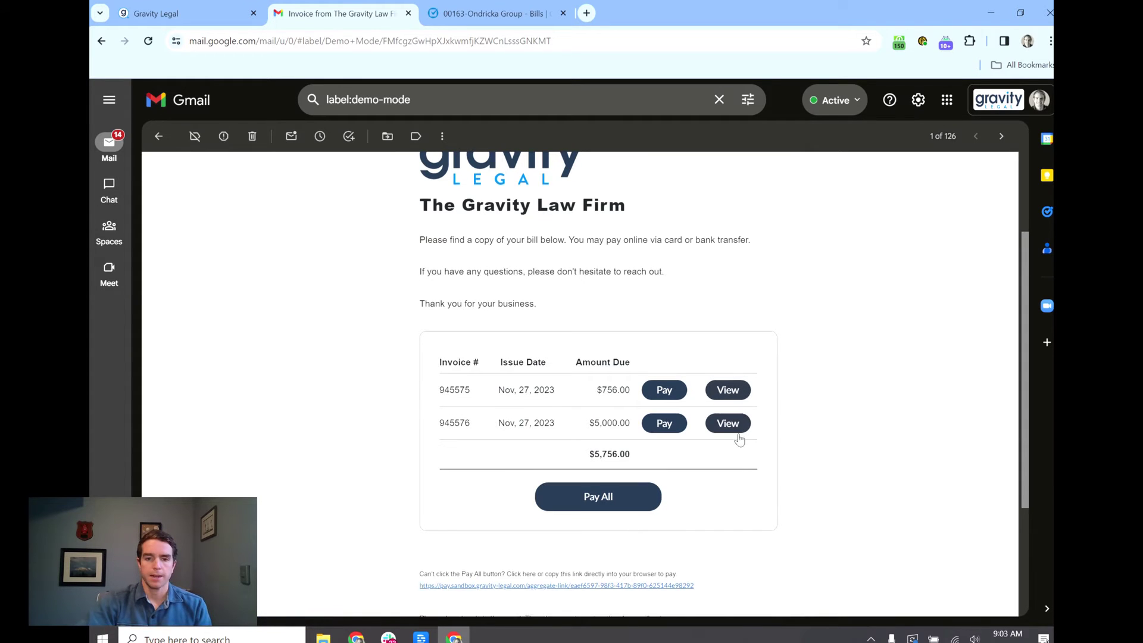
pyautogui.scroll(-1, 738, 438)
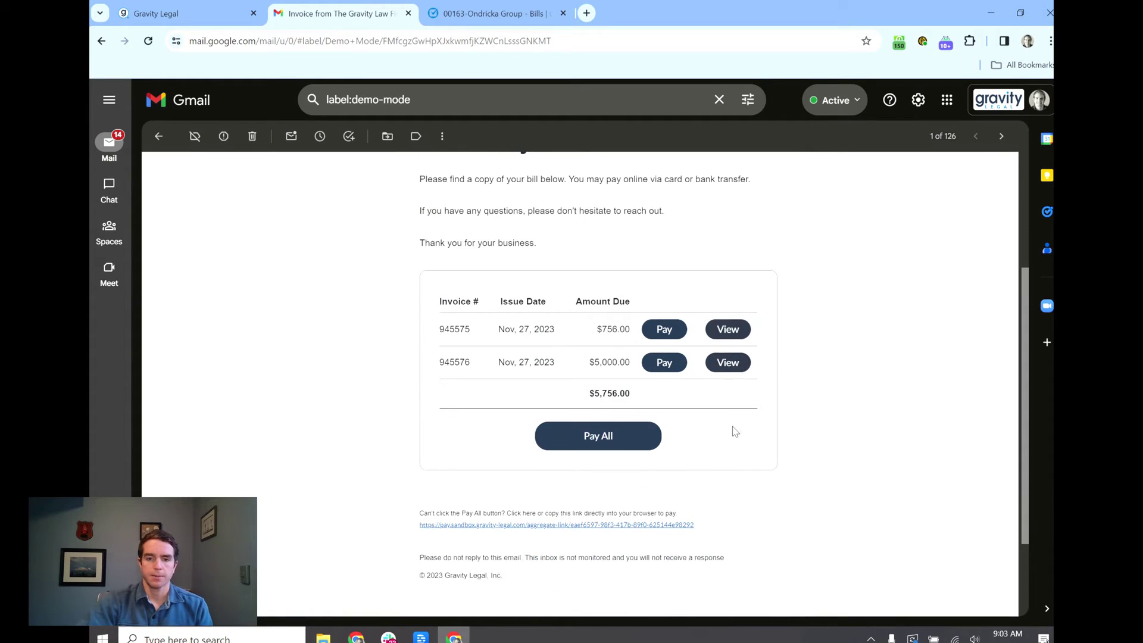
pyautogui.click(612, 447)
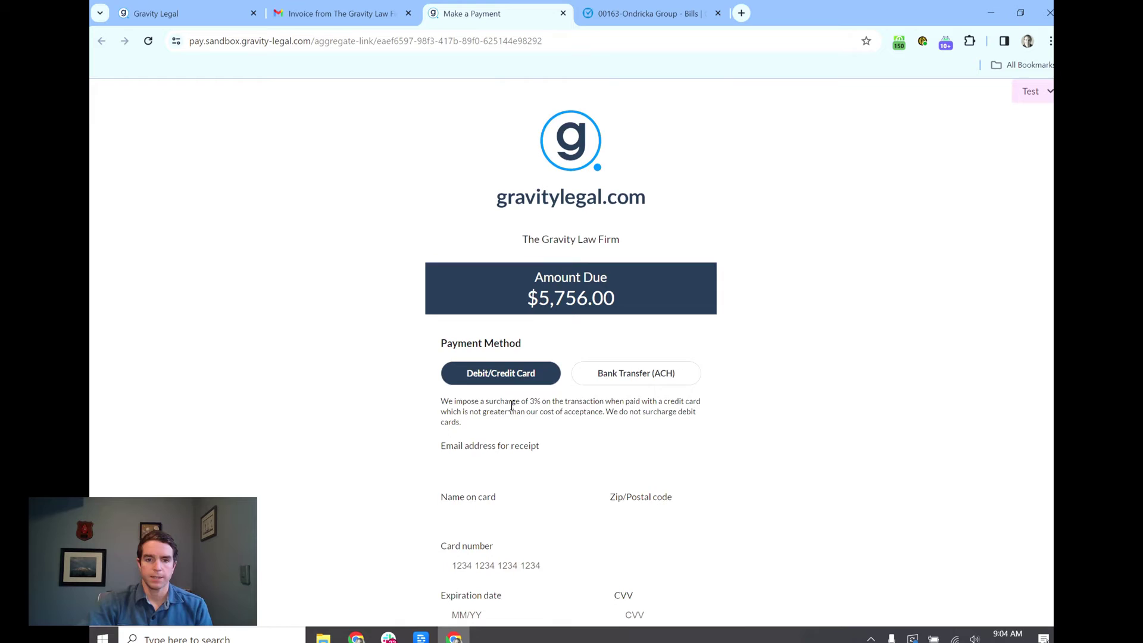
# Step: Highlight the card surcharge notice on the Make a Payment page
pyautogui.scroll(-1, 446, 331)
pyautogui.moveTo(442, 338); pyautogui.dragTo(488, 358)
pyautogui.click(488, 359)
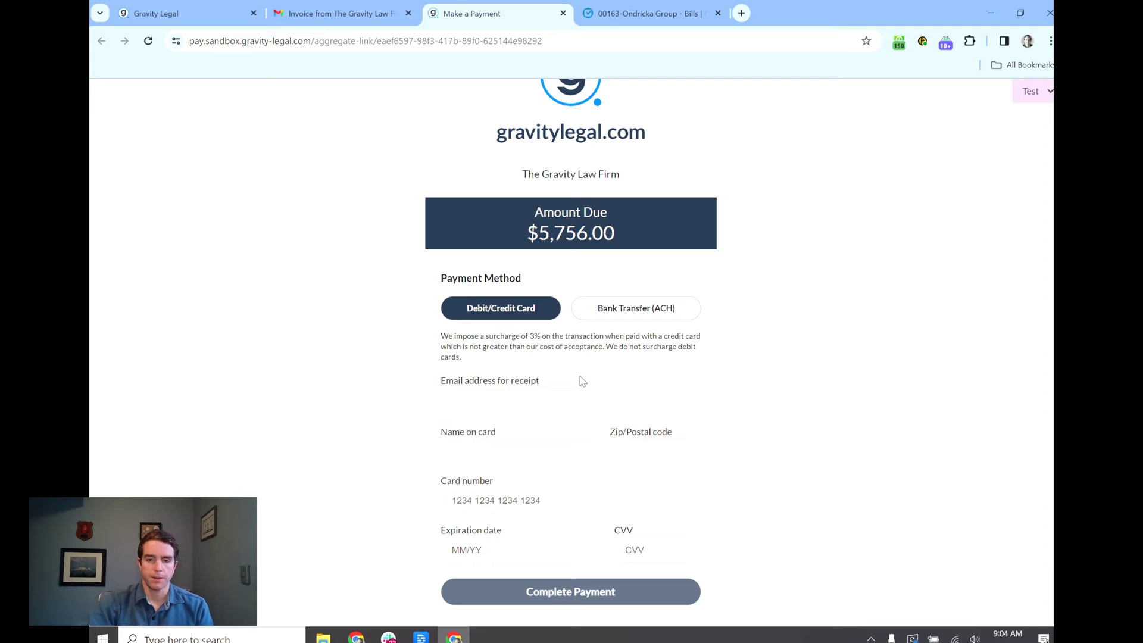
# Step: Autofill the saved Demo Card and check the $172.68 surcharge for a $5,928.68 total
pyautogui.scroll(-1, 581, 385)
pyautogui.click(563, 441)
pyautogui.click(568, 473)
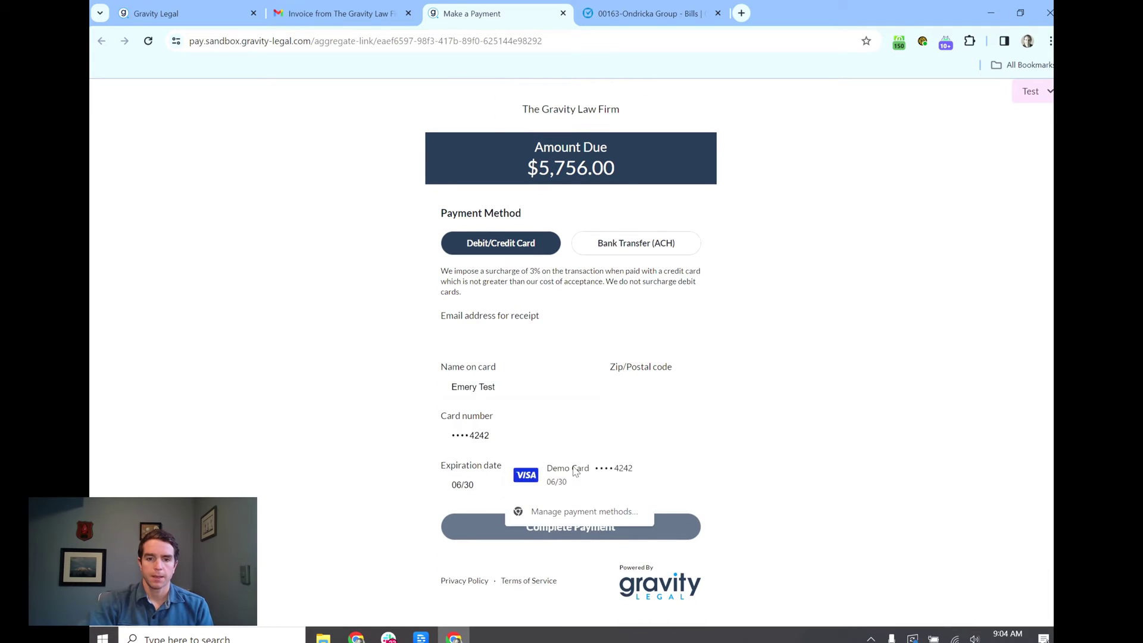
pyautogui.scroll(-2, 684, 458)
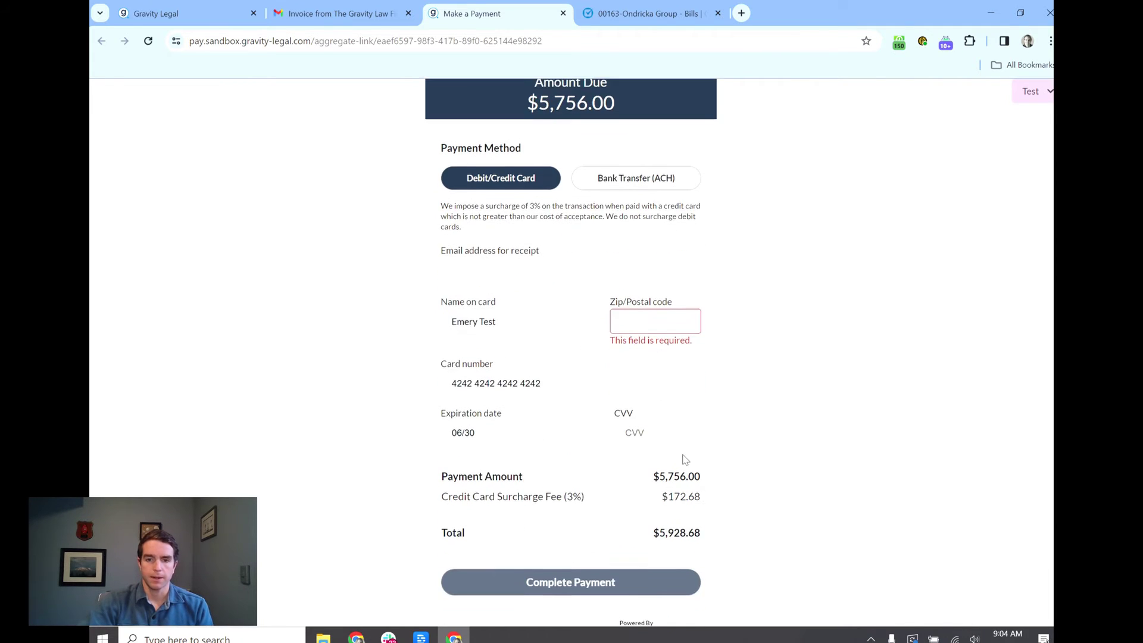
pyautogui.moveTo(666, 431); pyautogui.dragTo(700, 435)
pyautogui.click(705, 435)
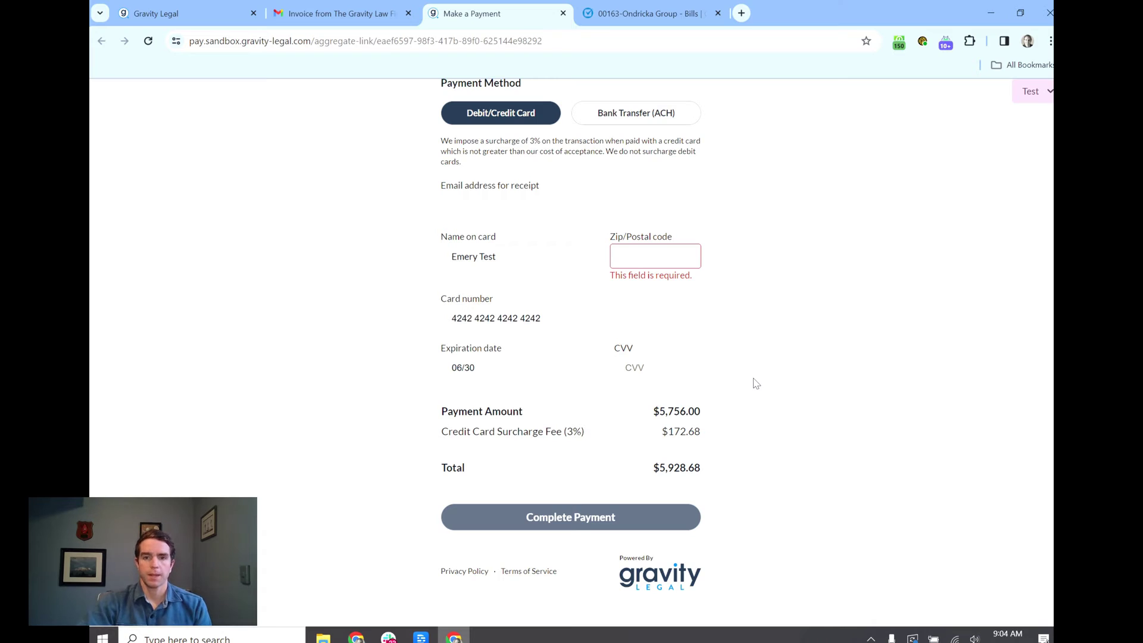
# Step: Switch the payment method to Bank Transfer (ACH), showing the Checking account fields
pyautogui.click(621, 121)
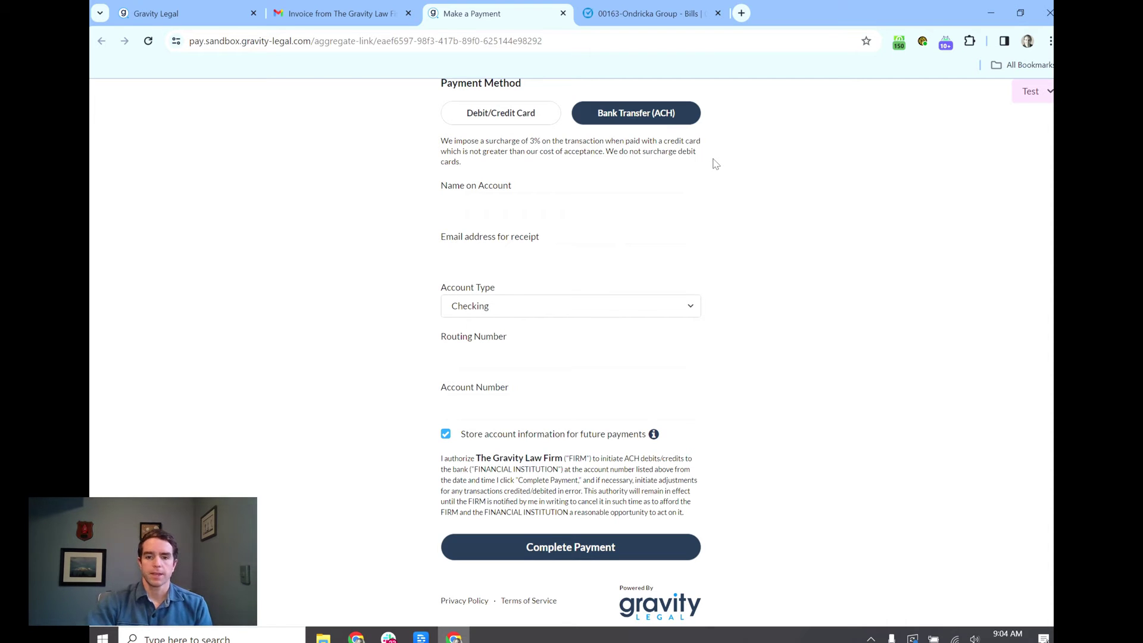
# Step: Return to Debit/Credit Card and autofill the receipt email and saved card details
pyautogui.click(527, 112)
pyautogui.click(551, 305)
pyautogui.click(536, 336)
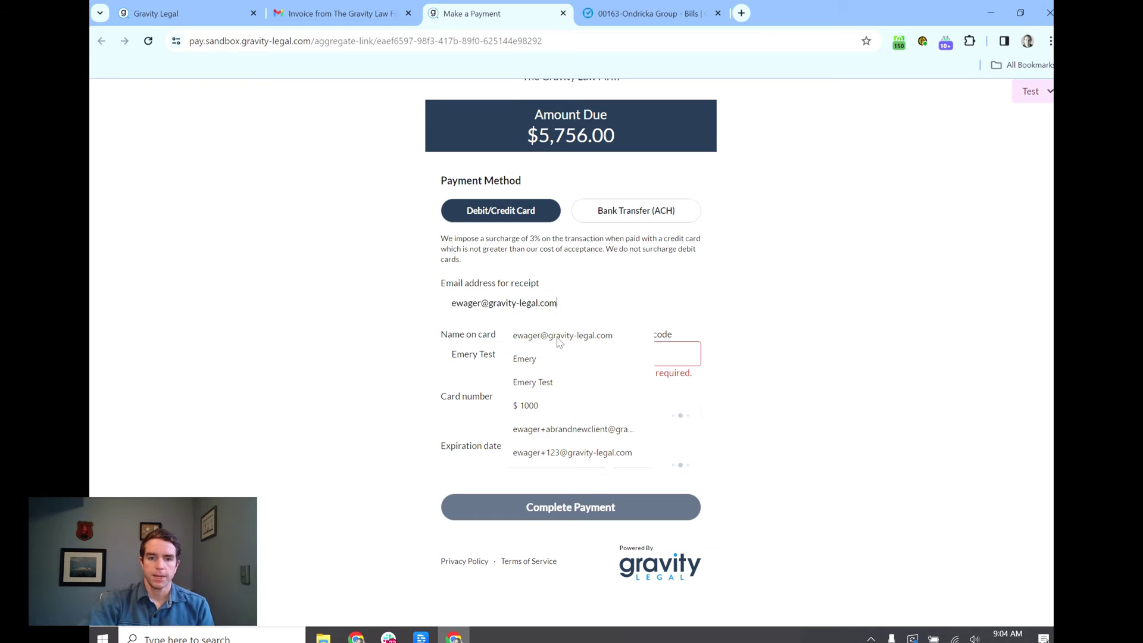
pyautogui.click(594, 409)
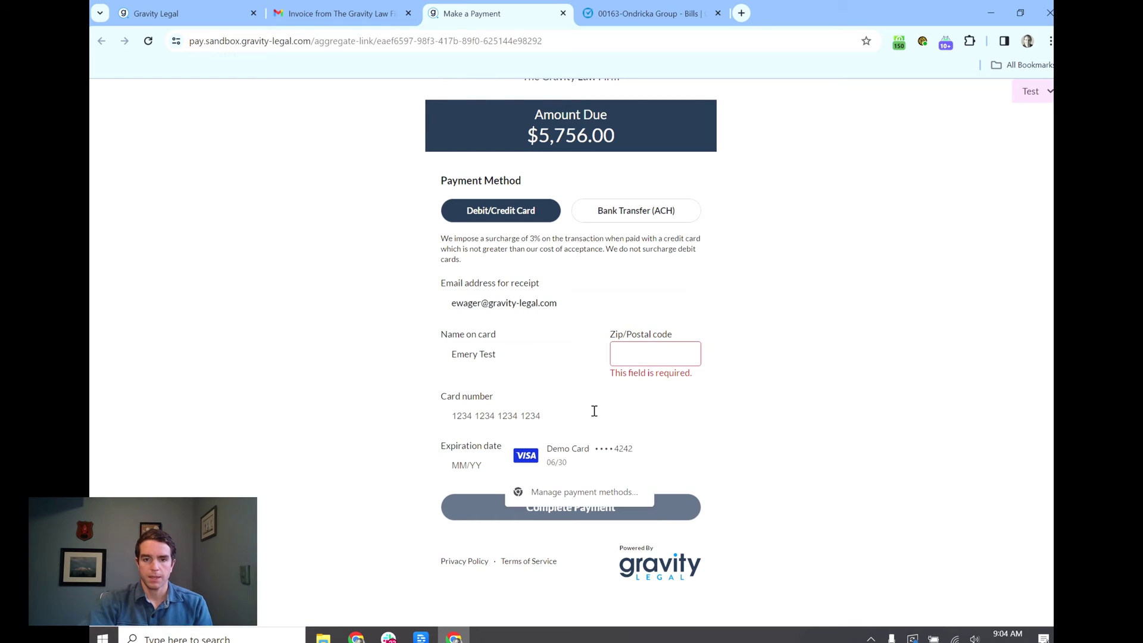
pyautogui.click(602, 459)
# Step: Enter zip code 98 and submit the $5,928.68 card payment
pyautogui.click(655, 352)
pyautogui.write('98117')
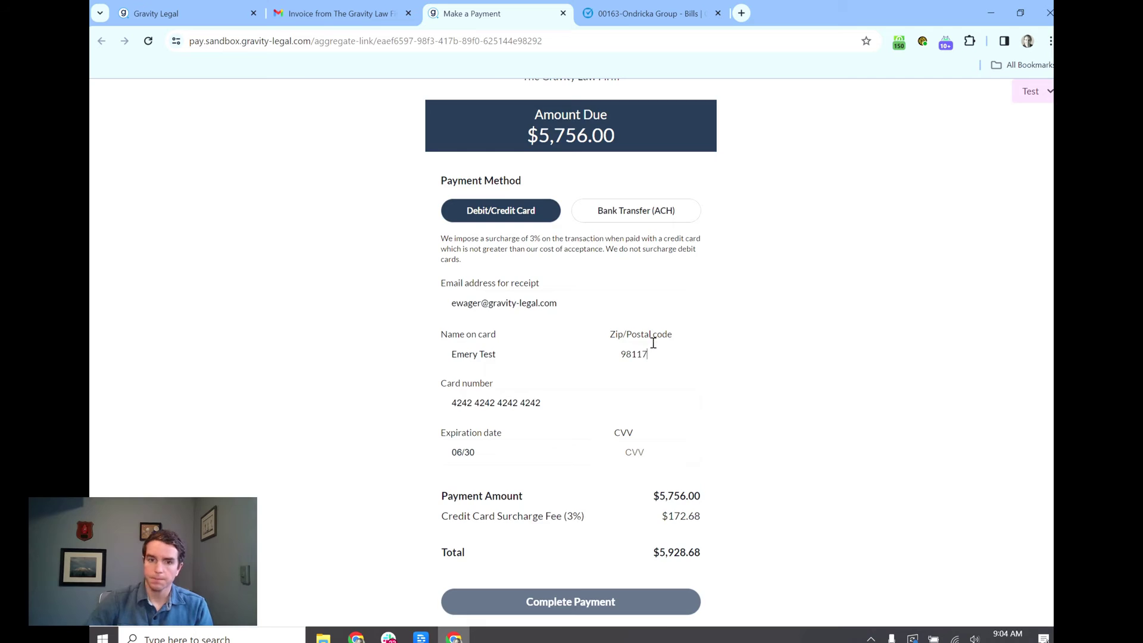
pyautogui.press('Return')
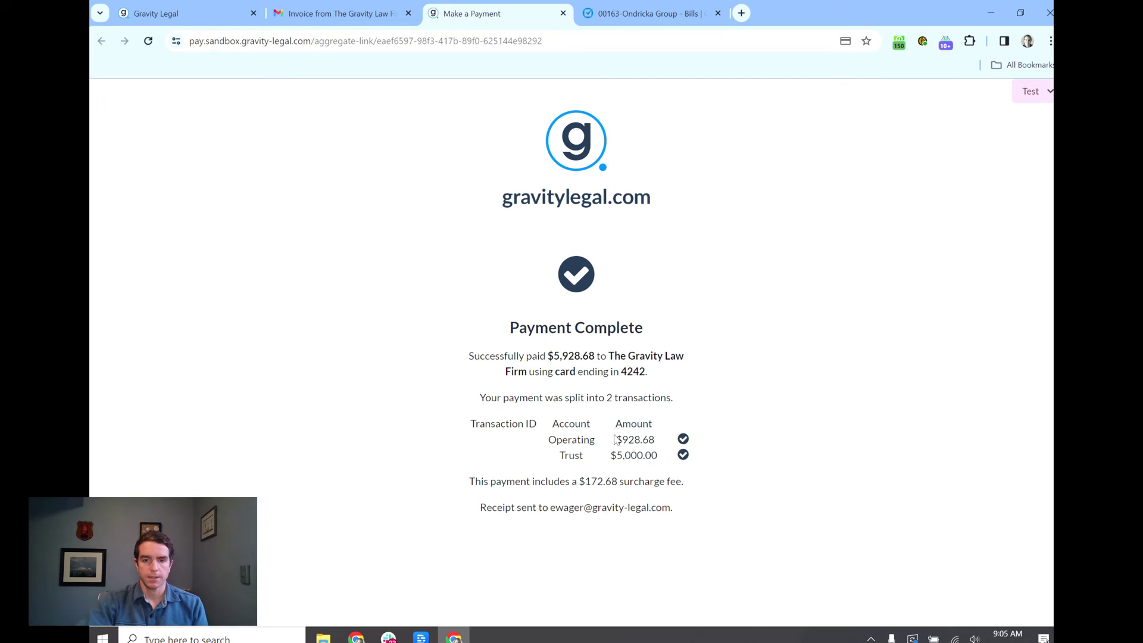
pyautogui.moveTo(584, 486); pyautogui.dragTo(624, 485)
pyautogui.click(623, 485)
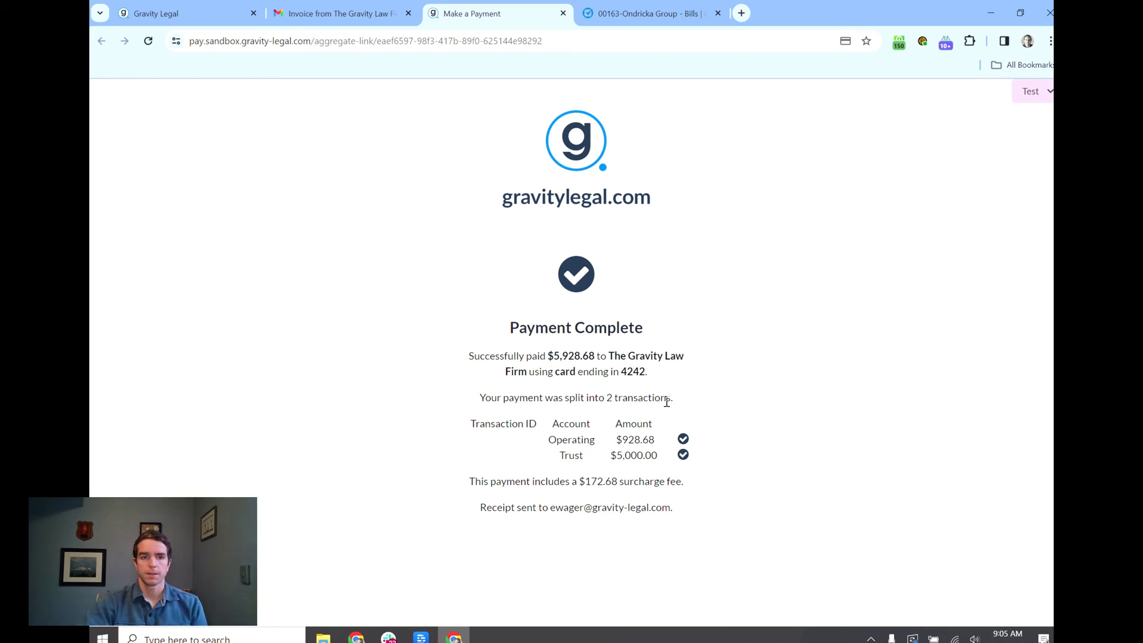
# Step: Bring up Clio's 00163-Ondricka Group Bills tab, showing 945576 and 945575 still Unpaid
pyautogui.click(634, 6)
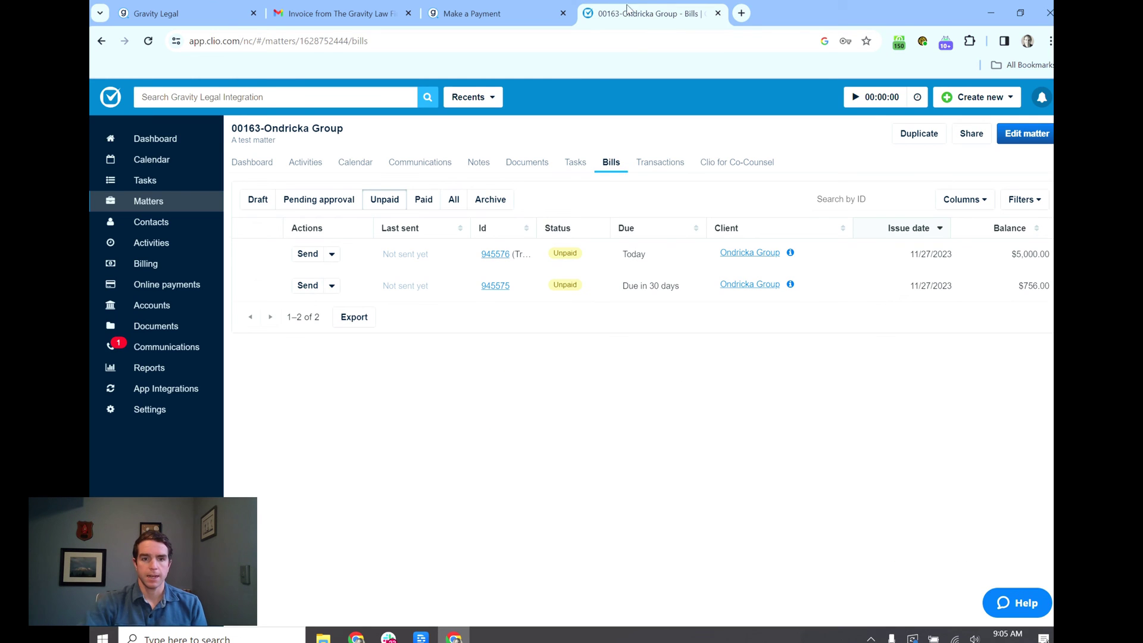
# Step: Return to the Make a Payment tab showing the $5,928.68 Payment Complete confirmation
pyautogui.click(488, 15)
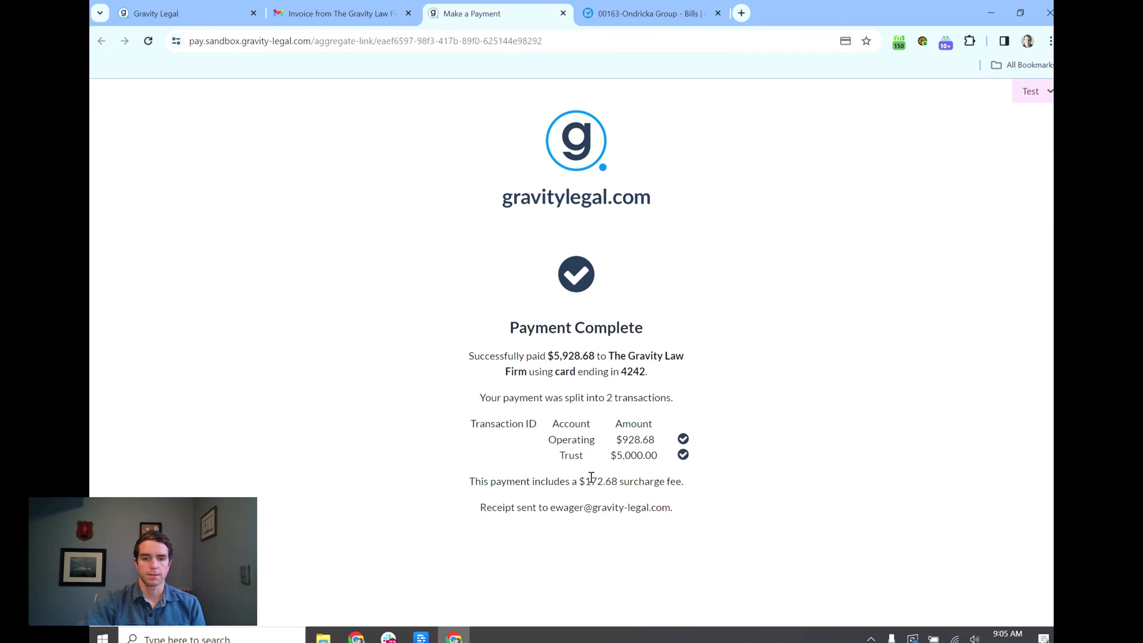